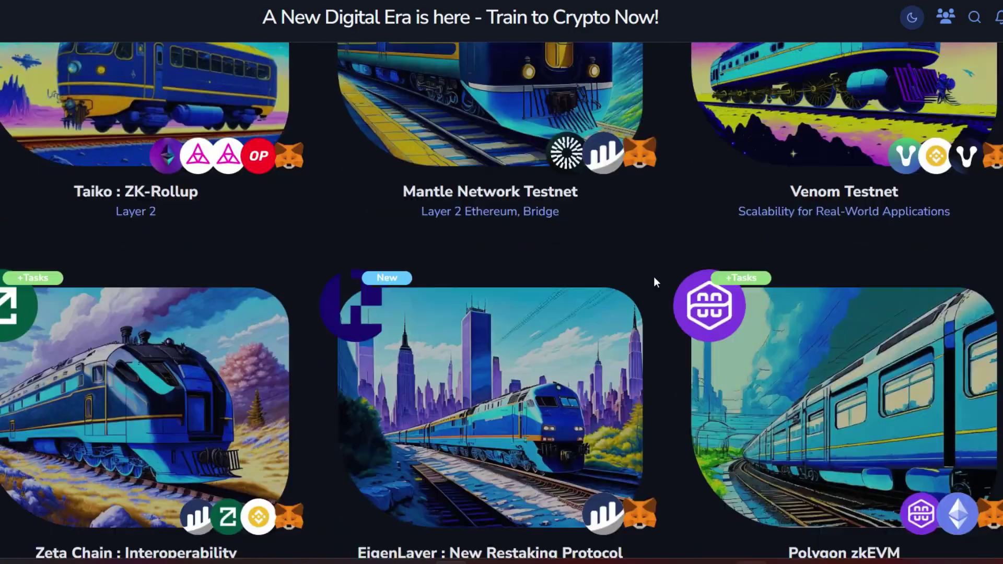
Open the Qamon project's task list in the Venom Testnet Ecosystem.
{"action": "scroll", "coordinate": [665, 269], "scroll_direction": "up", "scroll_amount": 12}
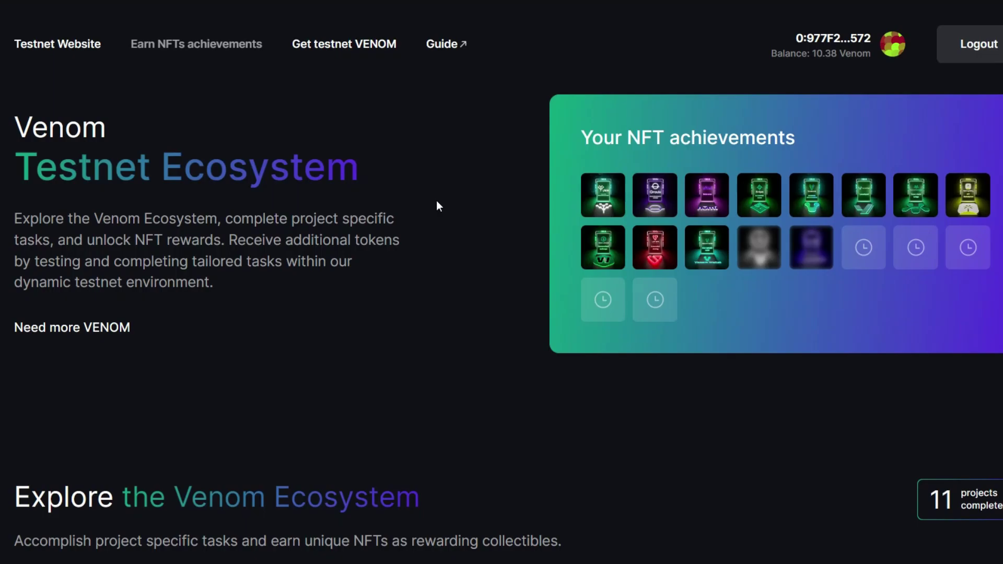
{"action": "scroll", "coordinate": [437, 200], "scroll_direction": "down", "scroll_amount": 10}
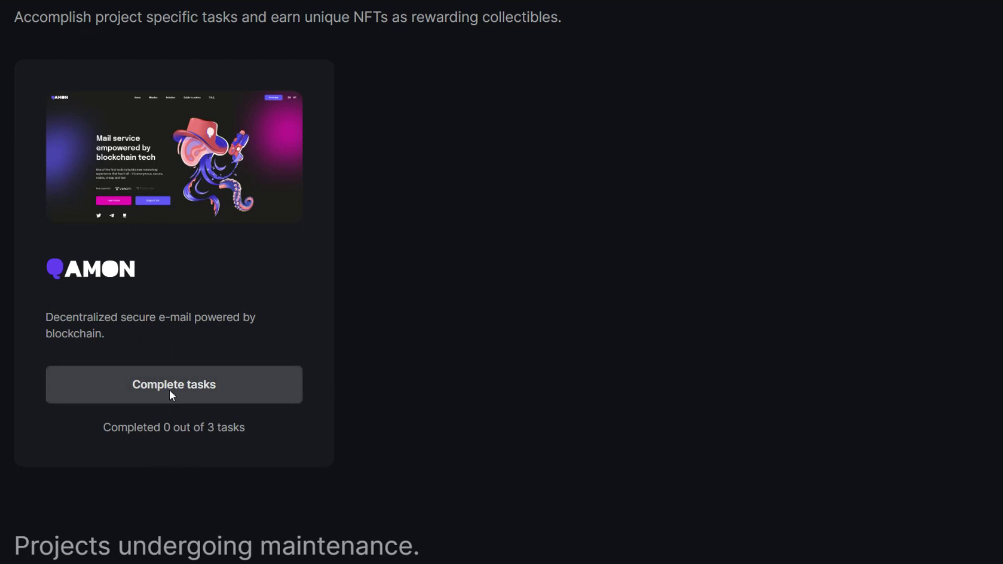
{"action": "left_click", "coordinate": [198, 393]}
{"action": "scroll", "coordinate": [444, 390], "scroll_direction": "down", "scroll_amount": 2}
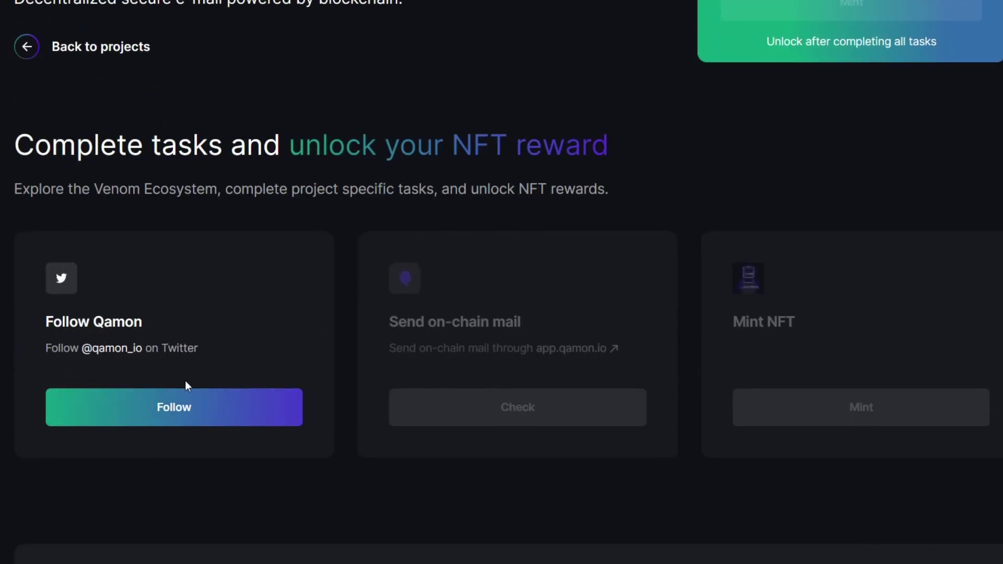
Follow Qamon Email on Twitter with its notifications enabled, and verify the Follow Qamon task.
{"action": "left_click", "coordinate": [182, 416]}
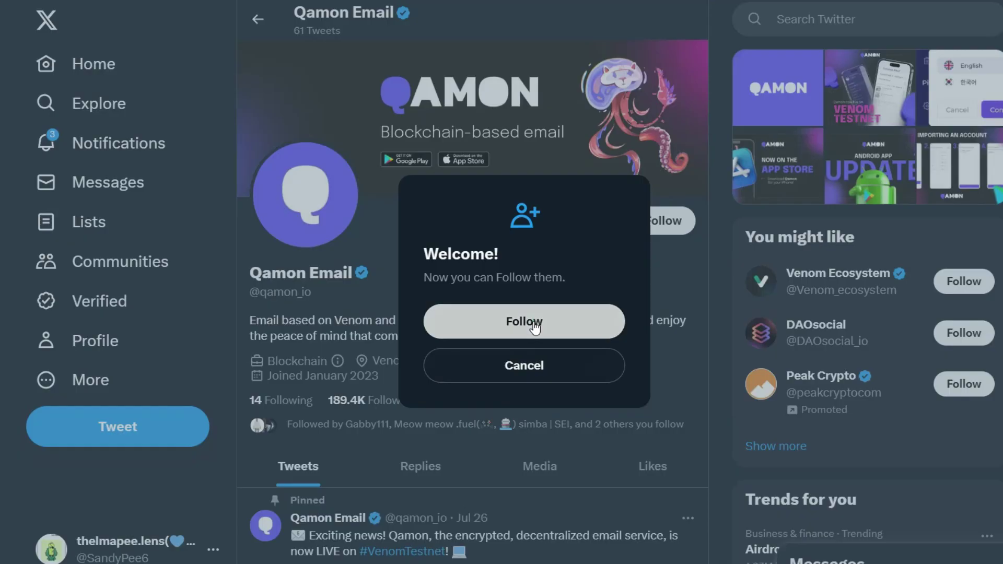
{"action": "left_click", "coordinate": [530, 321]}
{"action": "left_click", "coordinate": [594, 220]}
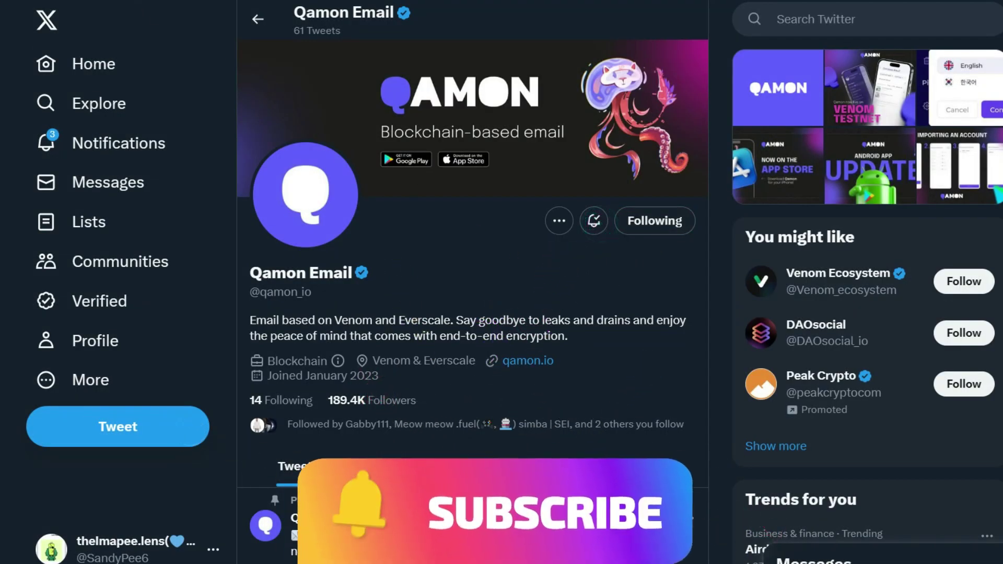
{"action": "key", "text": "ctrl+w"}
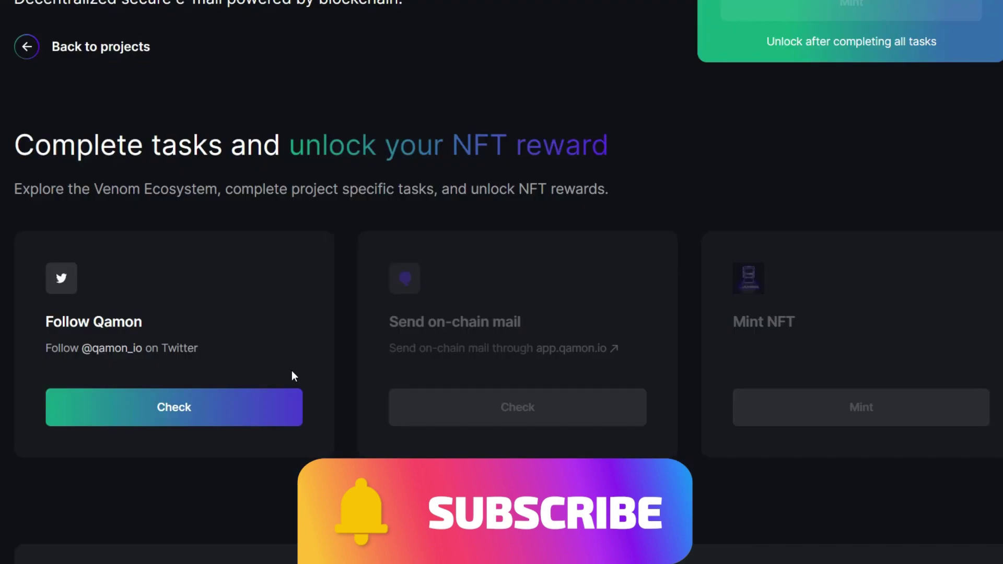
{"action": "left_click", "coordinate": [173, 409]}
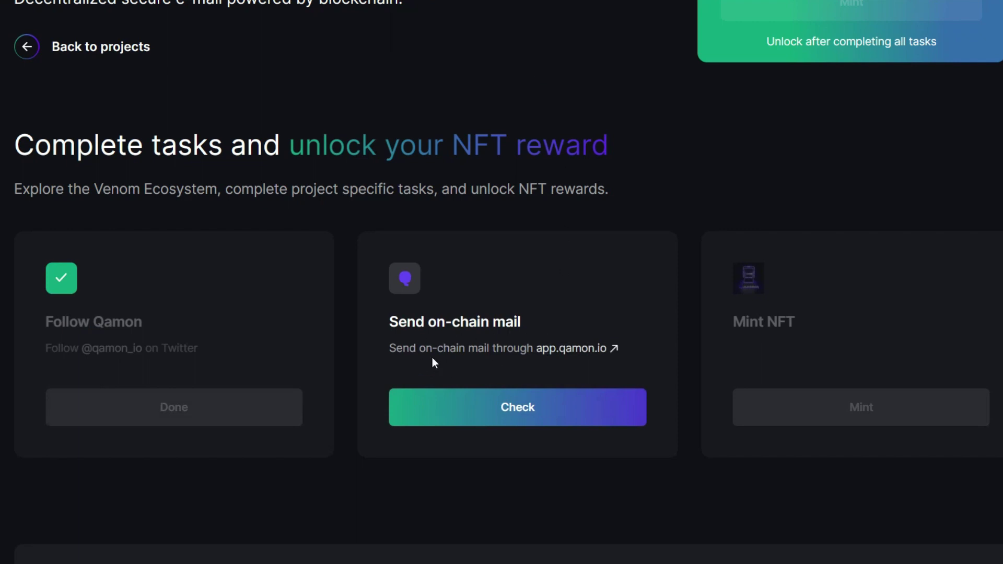
Open the Qamon mail app from the Send on-chain mail task and connect it to Account 1 in Venom Wallet.
{"action": "left_click", "coordinate": [609, 352]}
{"action": "left_click", "coordinate": [480, 433]}
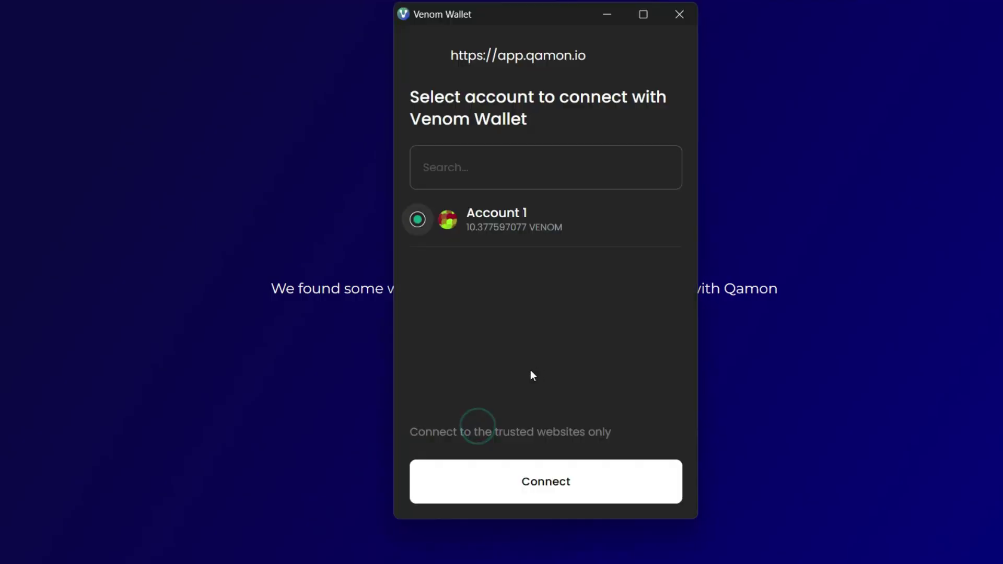
{"action": "left_click", "coordinate": [540, 481]}
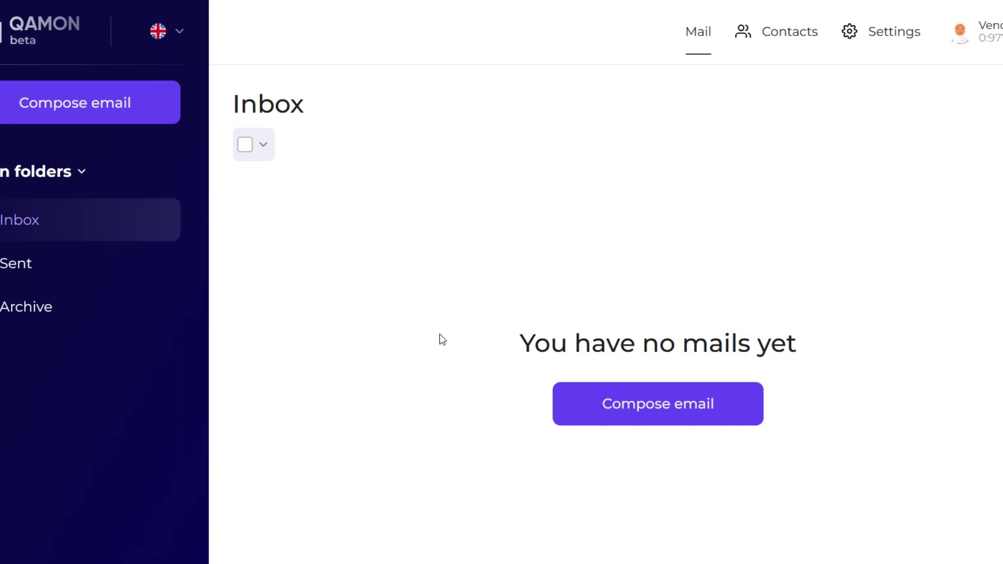
Compose an email to the copied recipient wallet address with the subject "Hi" and the message "Hi boss".
{"action": "left_click", "coordinate": [666, 413]}
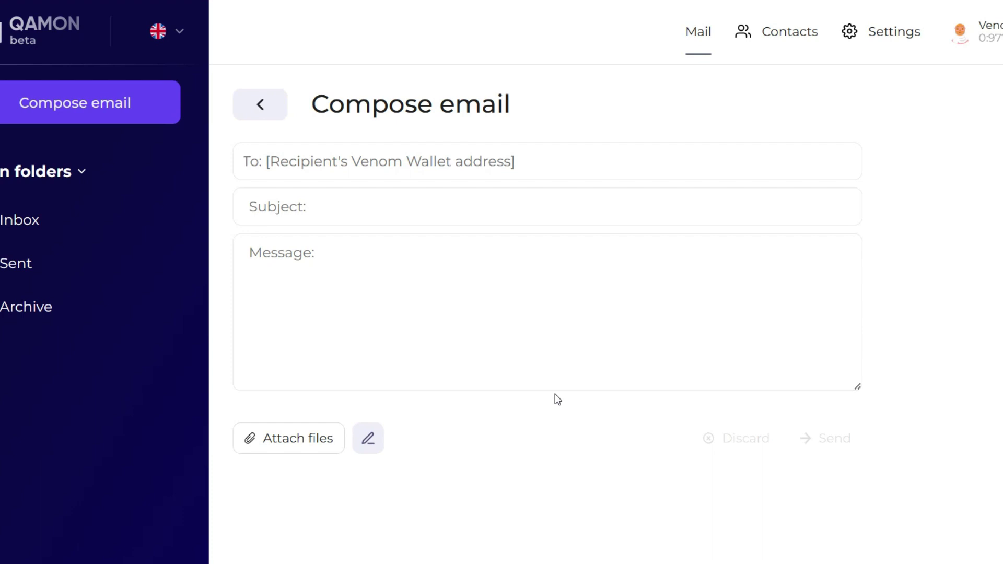
{"action": "right_click", "coordinate": [366, 162]}
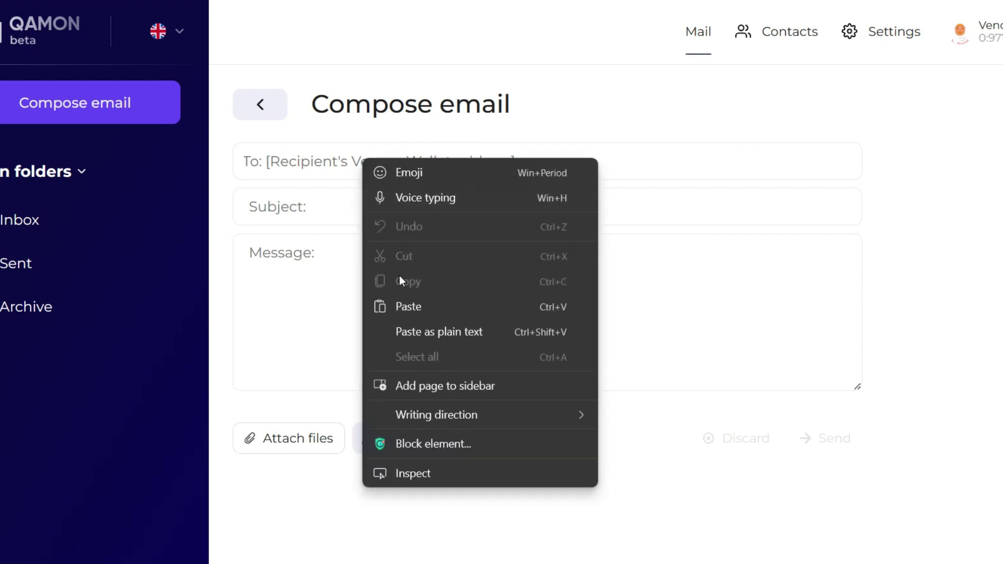
{"action": "left_click", "coordinate": [417, 309]}
{"action": "left_click", "coordinate": [299, 209]}
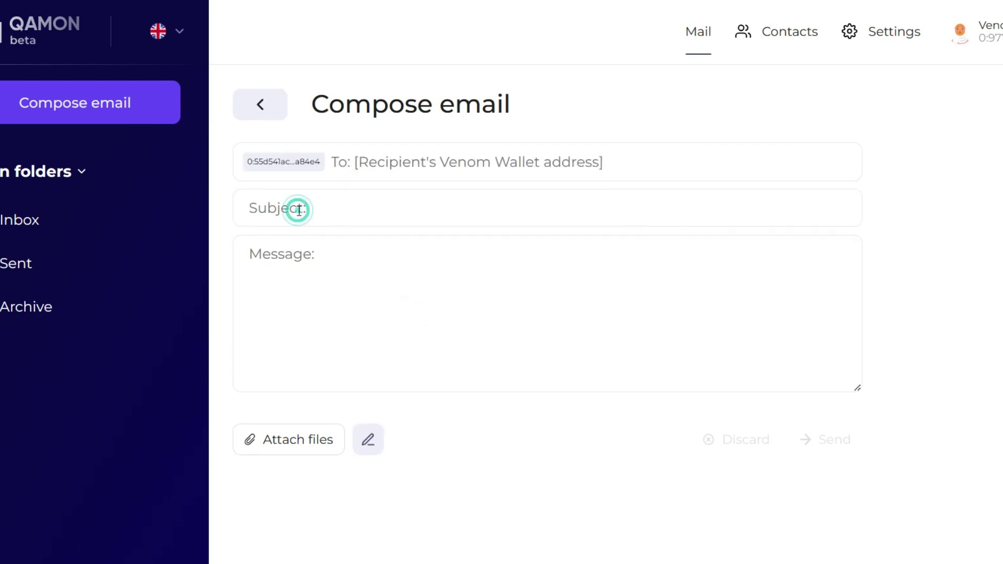
{"action": "type", "text": "Hi"}
{"action": "left_click", "coordinate": [282, 255]}
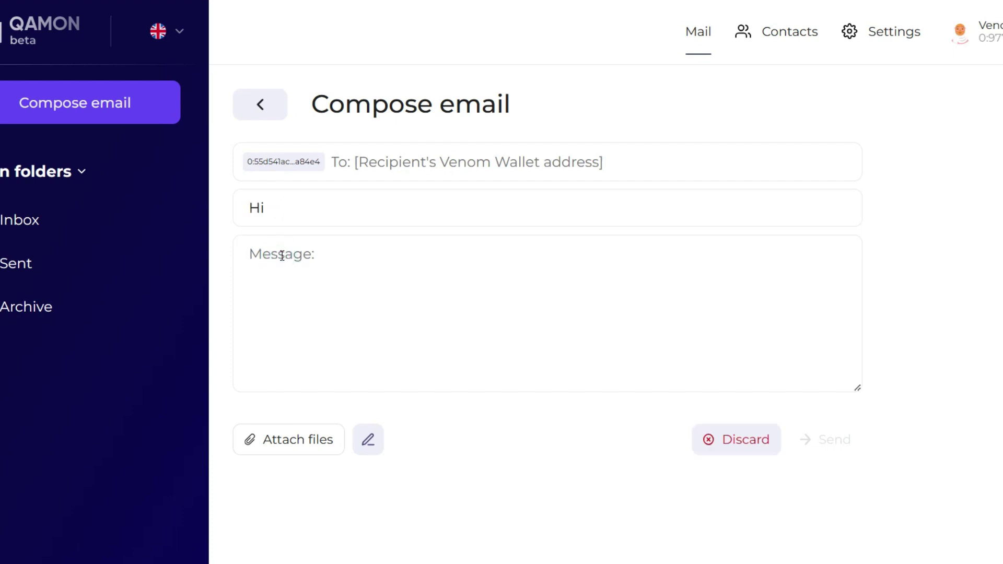
{"action": "type", "text": "Hi boss"}
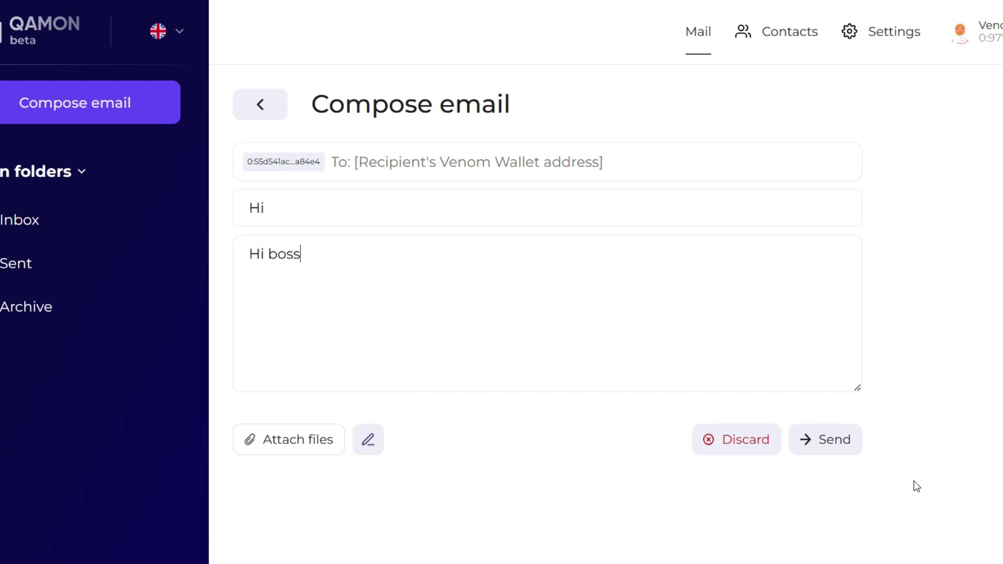
Send the email, authorising its encryption and transaction with the wallet password, and verify the Send on-chain mail task.
{"action": "left_click", "coordinate": [832, 452]}
{"action": "left_click", "coordinate": [458, 204]}
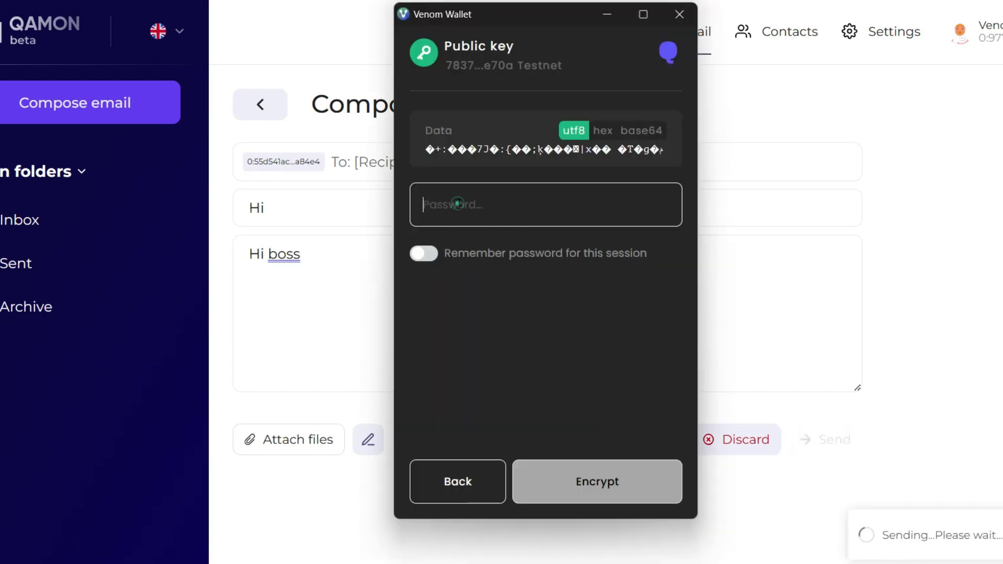
{"action": "left_click", "coordinate": [481, 333]}
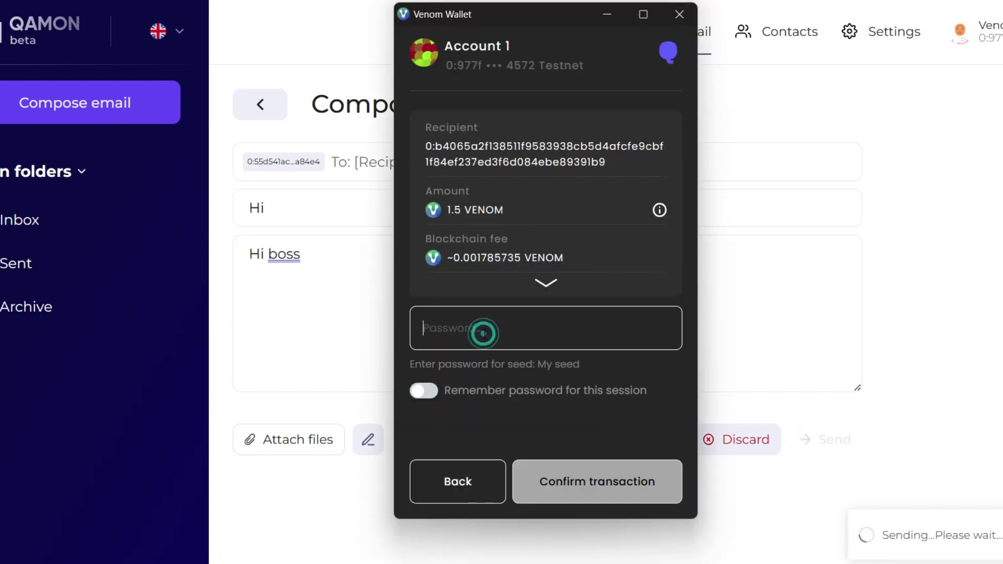
{"action": "key", "text": "ctrl+v"}
{"action": "key", "text": "Return"}
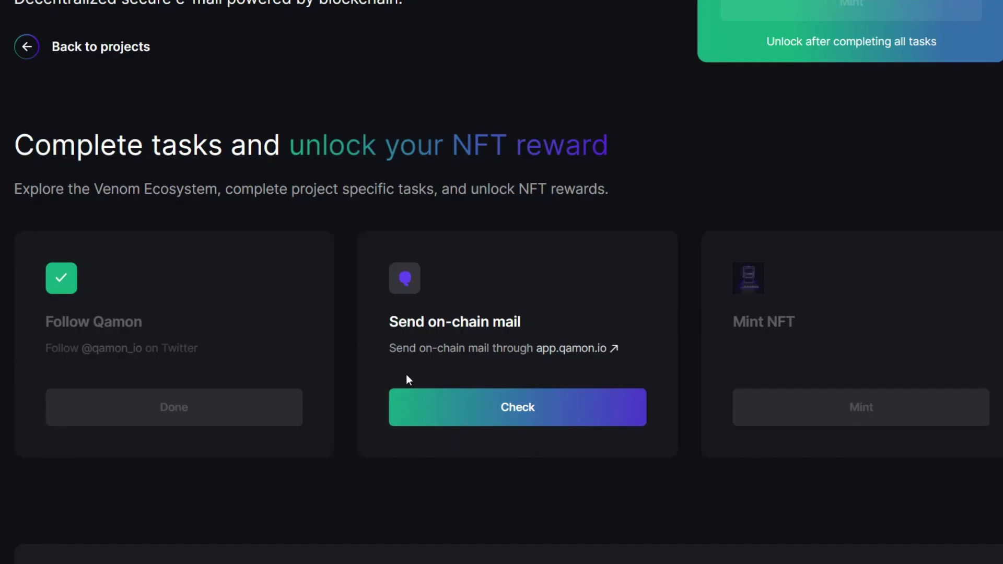
{"action": "left_click", "coordinate": [520, 414]}
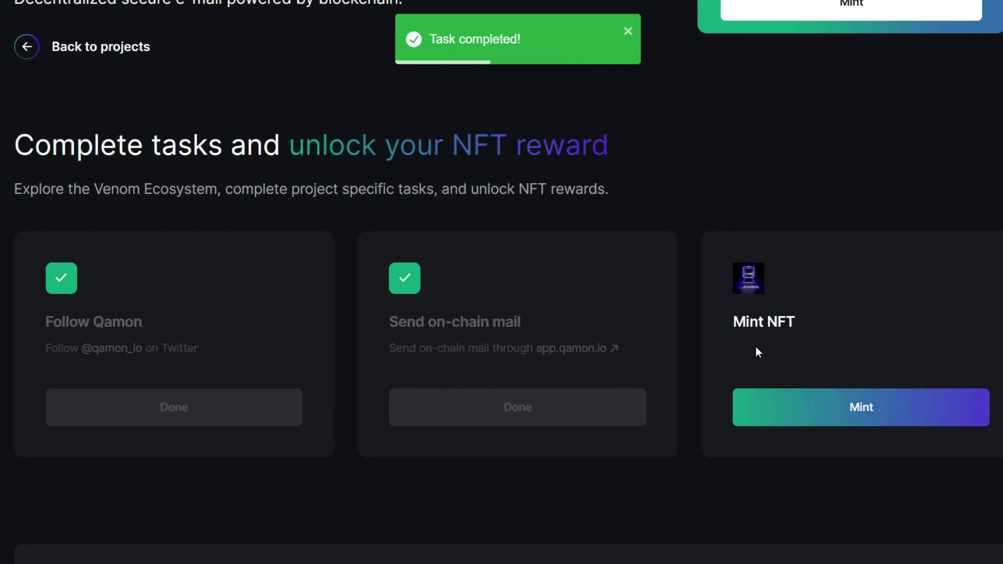
Mint the Qamon NFT and confirm the transaction in Venom Wallet with the wallet password.
{"action": "left_click", "coordinate": [866, 412]}
{"action": "left_click", "coordinate": [471, 330]}
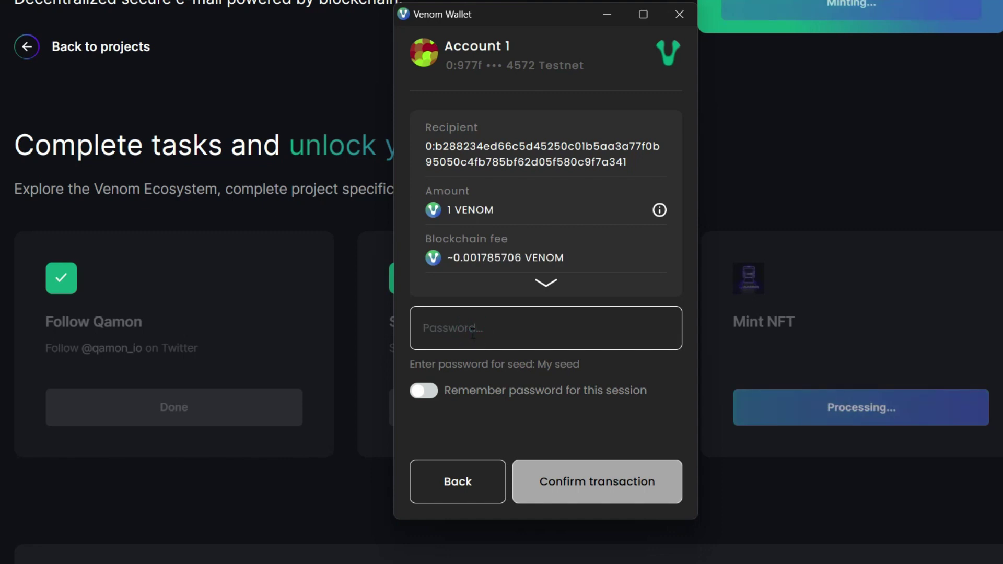
{"action": "type", "text": "••"}
{"action": "key", "text": "Return"}
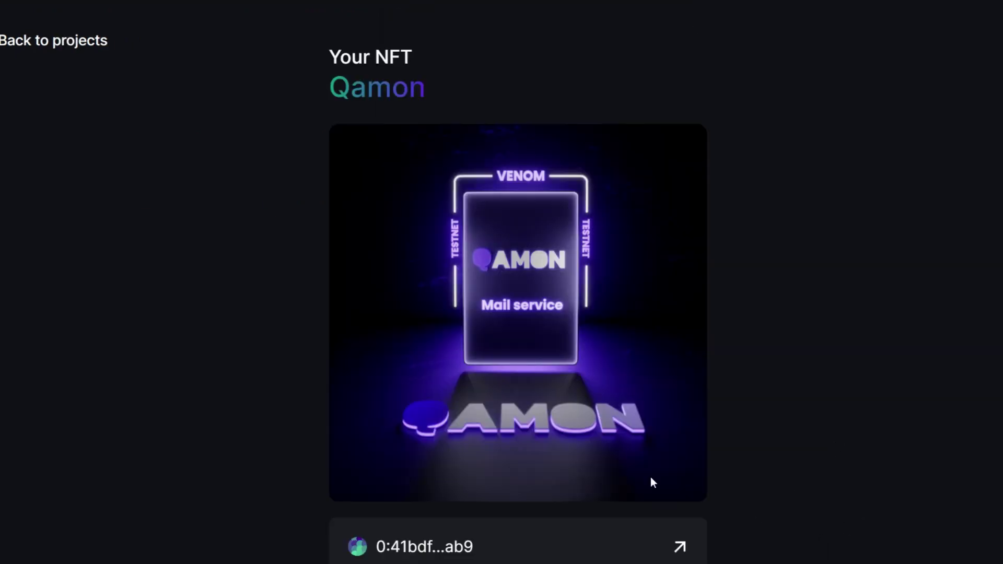
{"action": "mouse_move", "coordinate": [531, 317]}
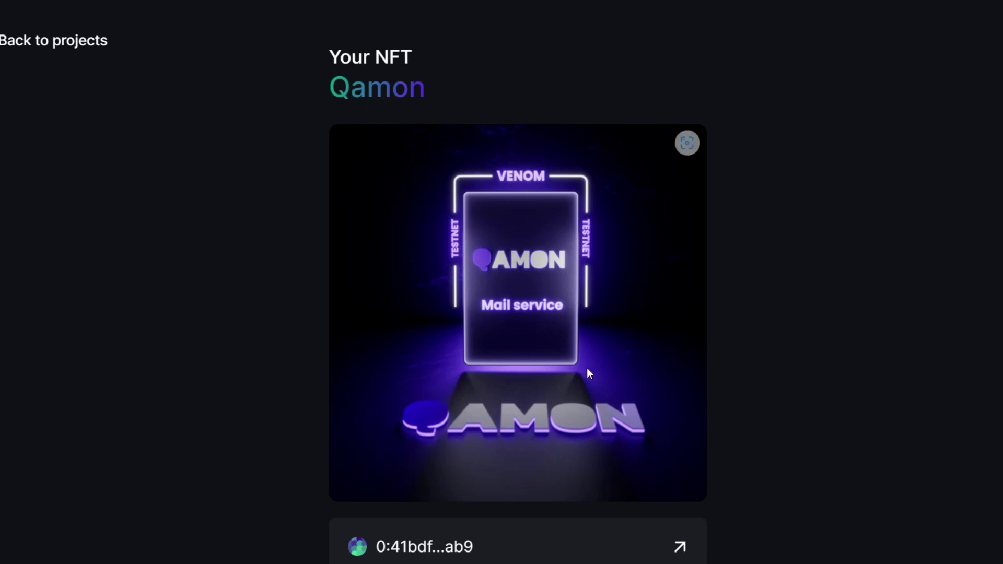
{"action": "mouse_move", "coordinate": [459, 241]}
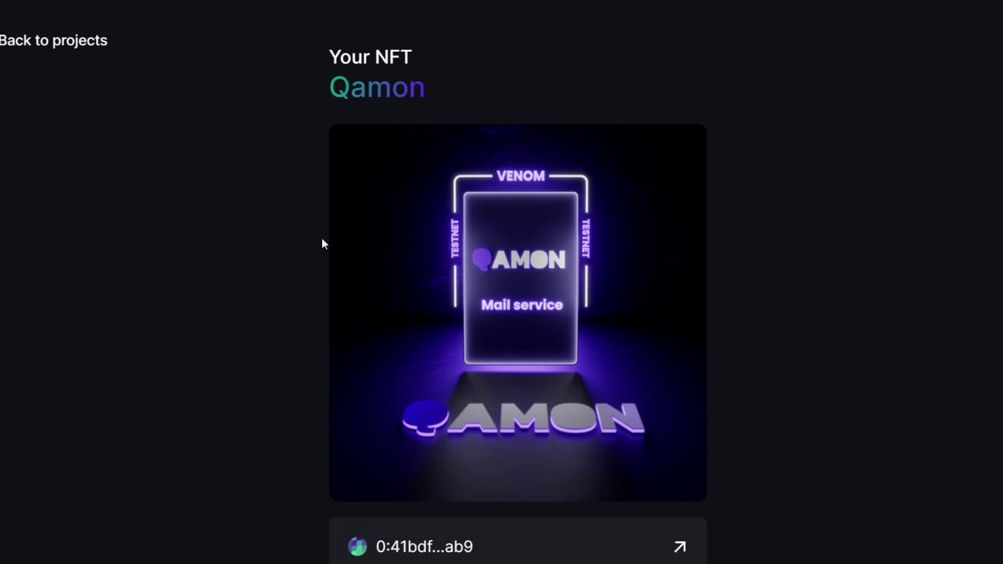
{"action": "mouse_move", "coordinate": [696, 275]}
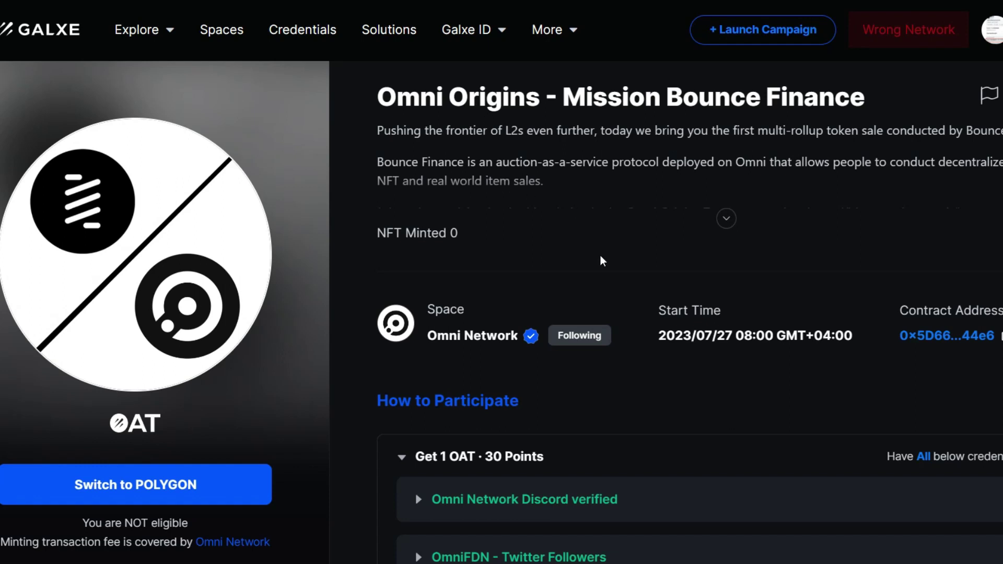
Review the participation requirements of the Omni Origins - Mission Bounce Finance campaign on Galxe.
{"action": "scroll", "coordinate": [604, 261], "scroll_direction": "down", "scroll_amount": 5}
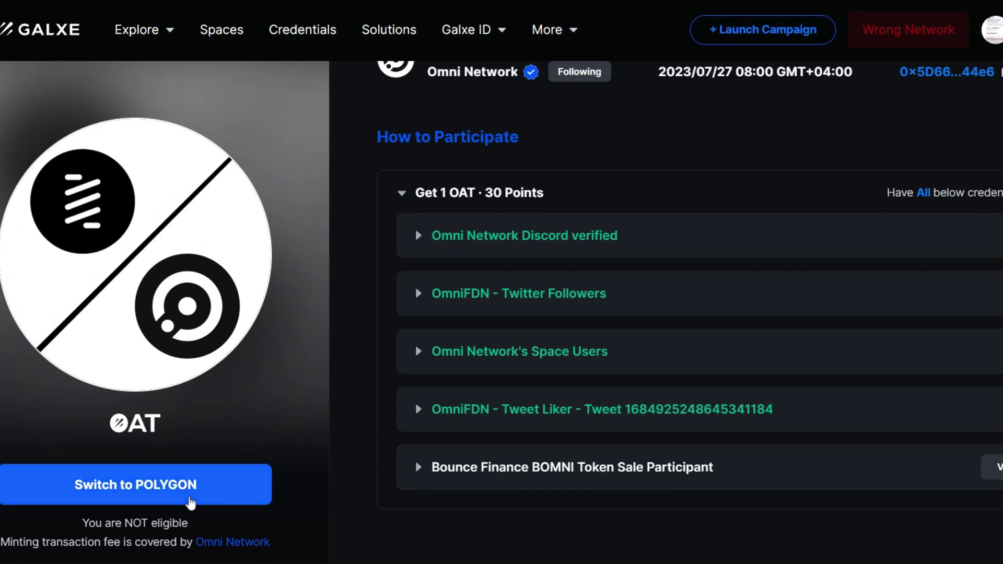
{"action": "scroll", "coordinate": [251, 549], "scroll_direction": "down", "scroll_amount": 1}
{"action": "scroll", "coordinate": [542, 492], "scroll_direction": "up", "scroll_amount": 5}
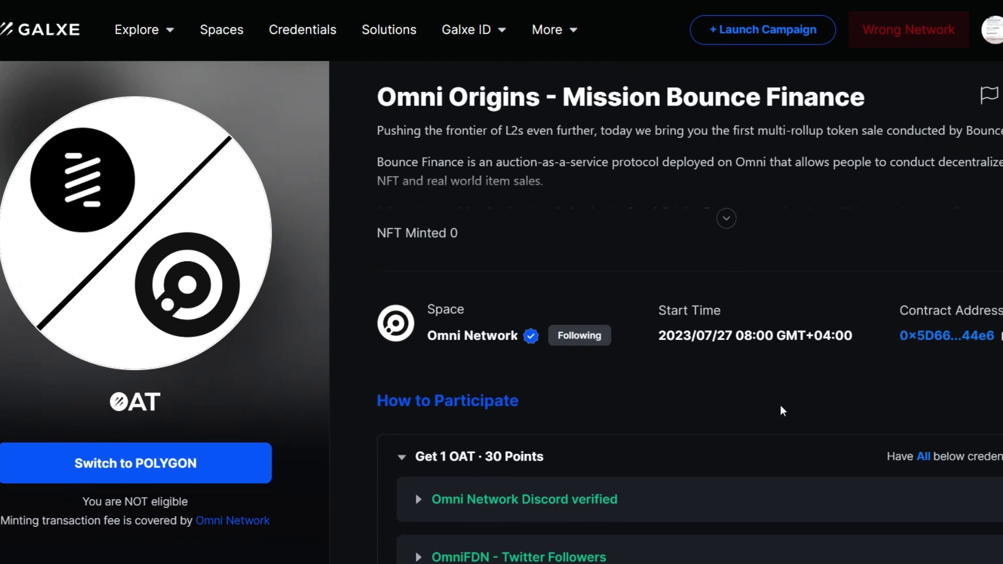
{"action": "scroll", "coordinate": [782, 411], "scroll_direction": "down", "scroll_amount": 1}
{"action": "scroll", "coordinate": [783, 410], "scroll_direction": "down", "scroll_amount": 2}
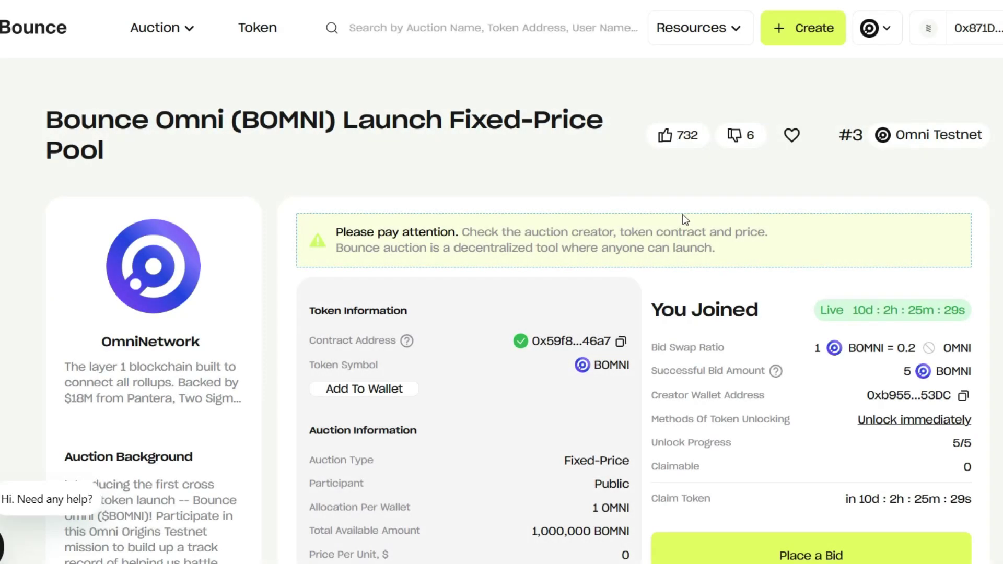
Examine the Bounce Omni (BOMNI) auction's sale progress, swap ratio, unlock progress, remaining time and claimable amount.
{"action": "scroll", "coordinate": [605, 349], "scroll_direction": "down", "scroll_amount": 3}
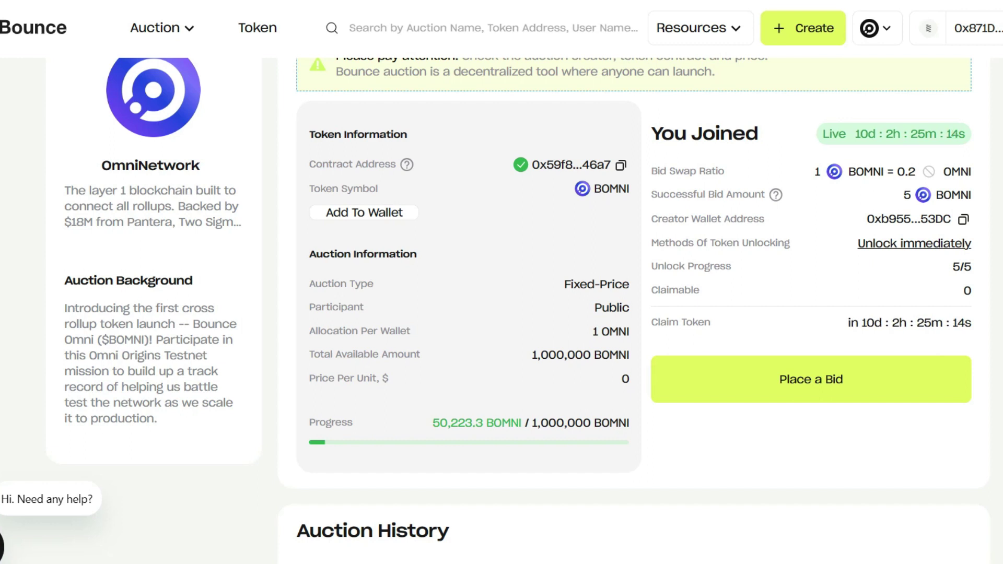
{"action": "left_click_drag", "start_coordinate": [430, 424], "coordinate": [528, 426]}
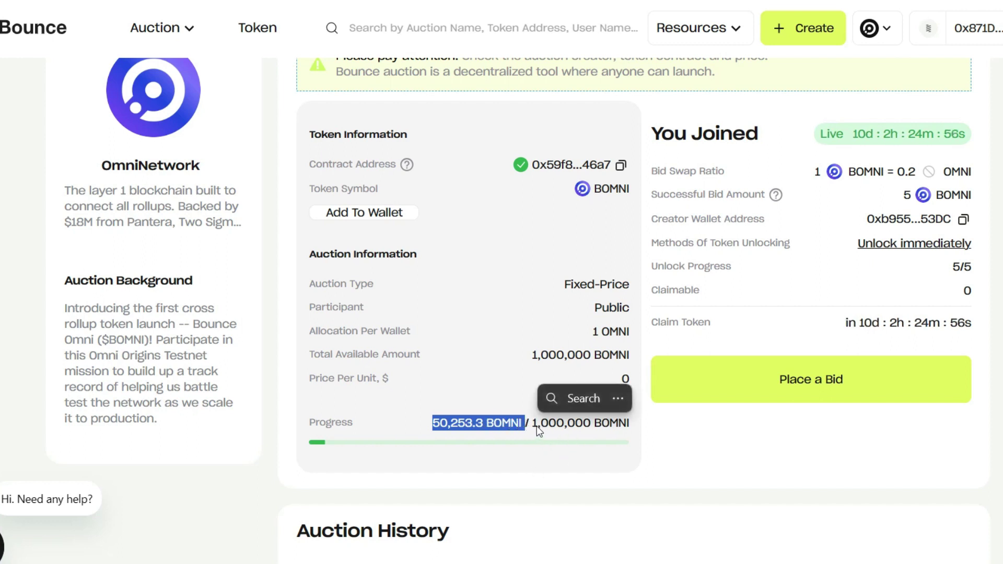
{"action": "left_click", "coordinate": [701, 442]}
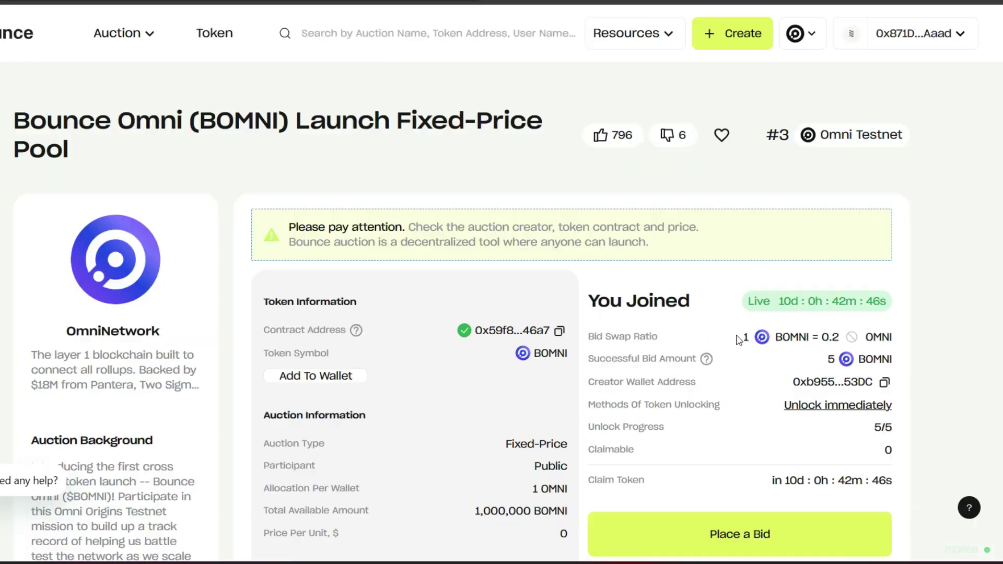
{"action": "left_click_drag", "start_coordinate": [735, 335], "coordinate": [906, 341]}
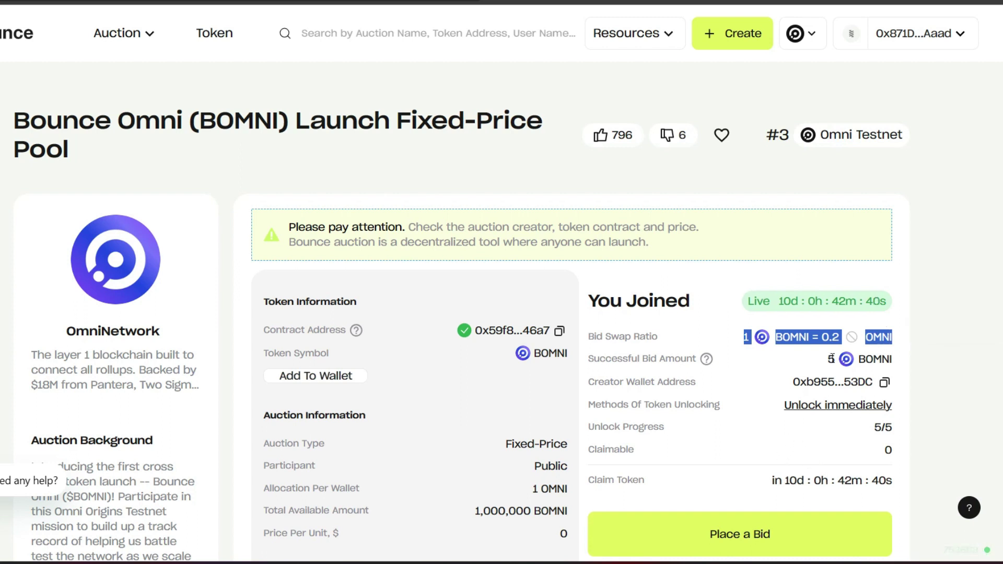
{"action": "left_click_drag", "start_coordinate": [872, 428], "coordinate": [897, 432]}
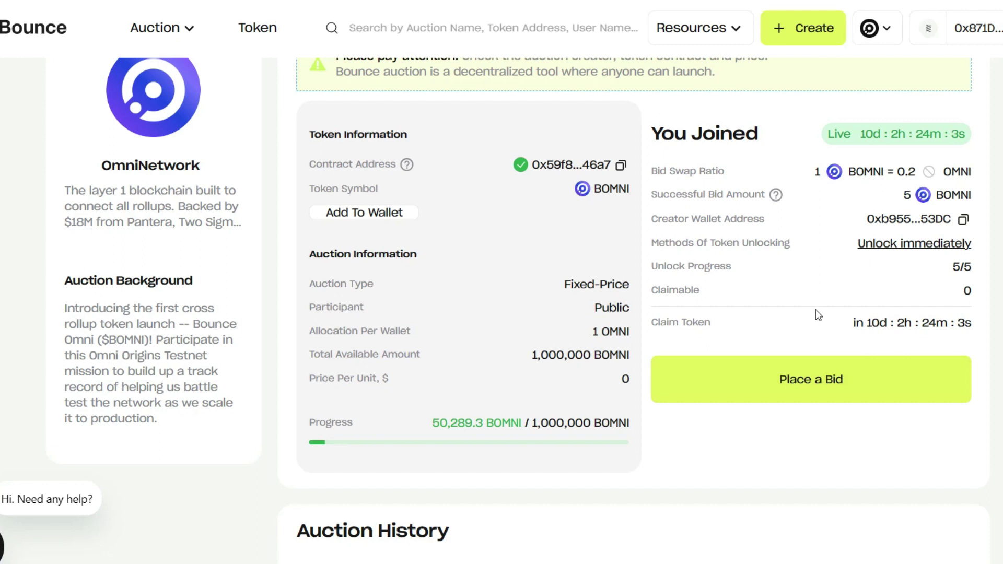
{"action": "left_click", "coordinate": [761, 295]}
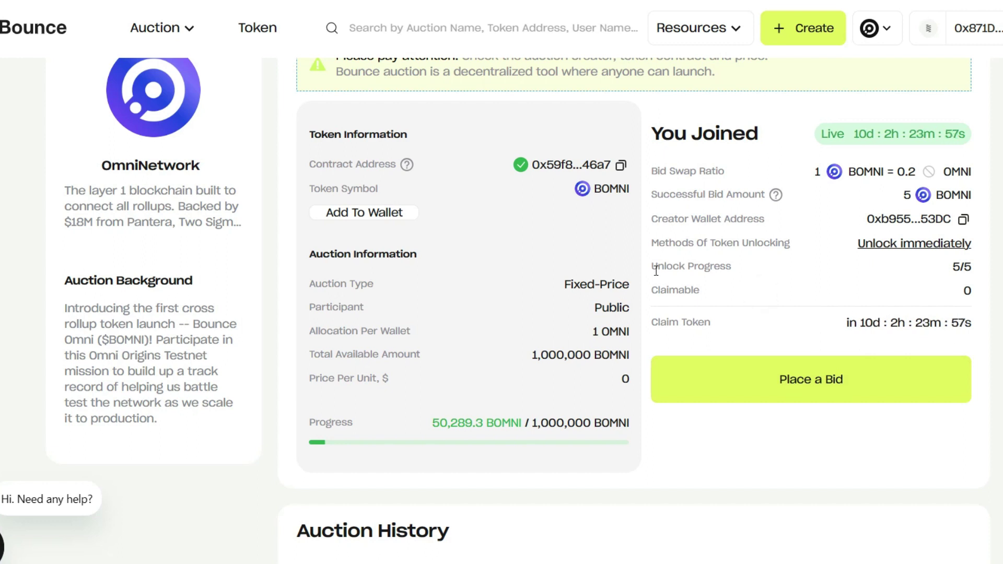
{"action": "left_click_drag", "start_coordinate": [653, 268], "coordinate": [731, 268]}
{"action": "left_click_drag", "start_coordinate": [944, 261], "coordinate": [982, 262]}
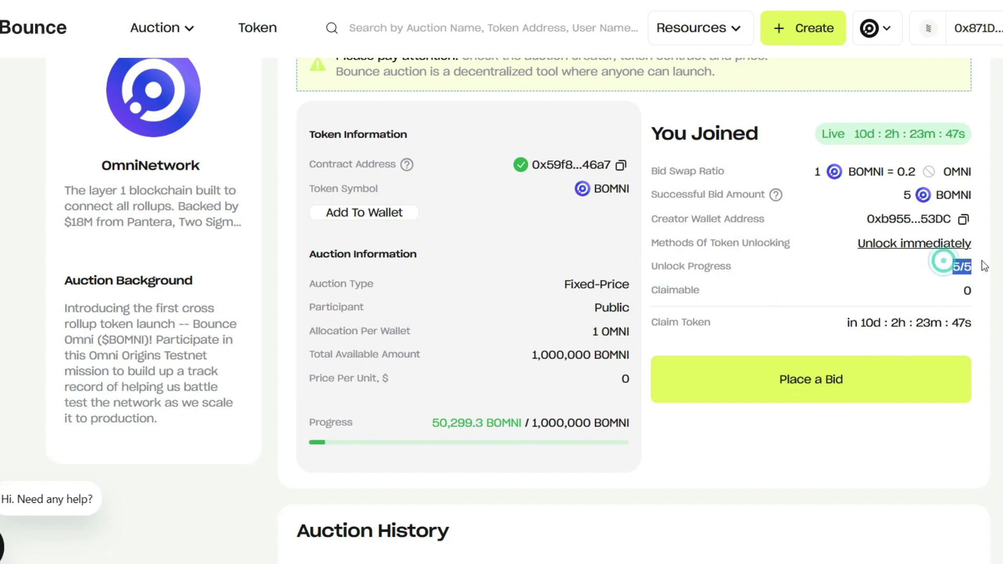
{"action": "left_click_drag", "start_coordinate": [818, 133], "coordinate": [969, 143]}
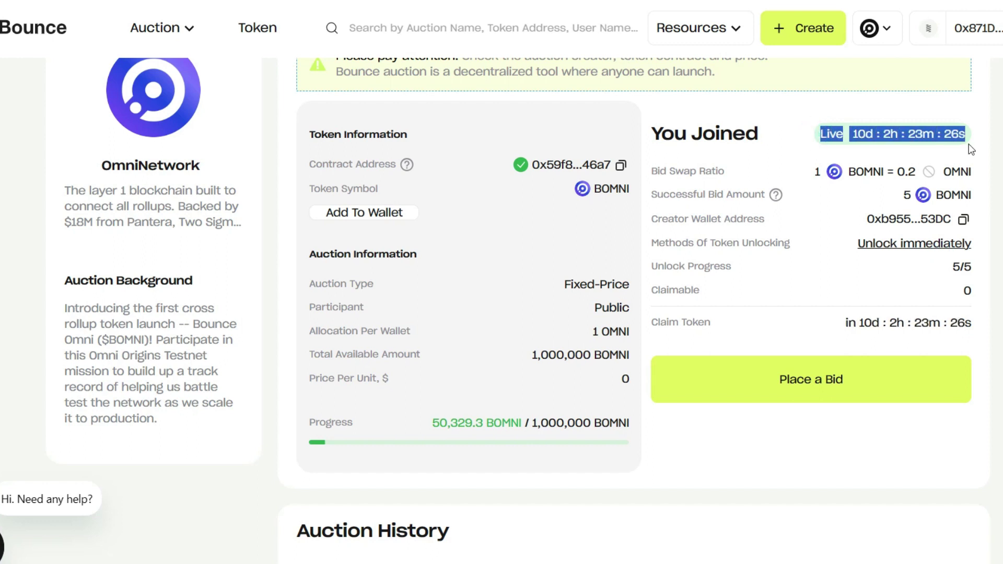
{"action": "left_click_drag", "start_coordinate": [651, 291], "coordinate": [719, 296]}
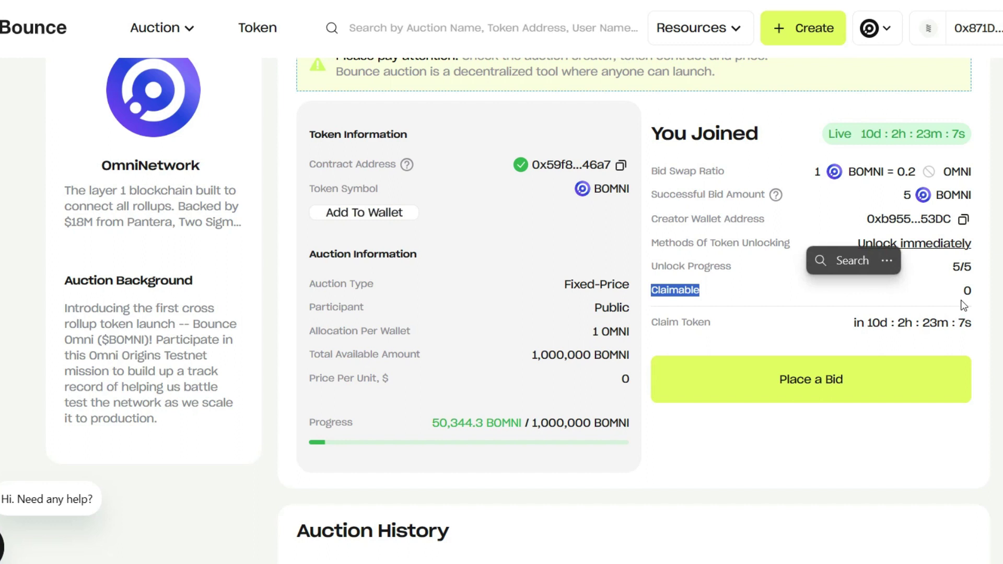
Try to place a bid in the Bounce Omni auction and review the sale entries in its Auction History.
{"action": "left_click", "coordinate": [867, 380]}
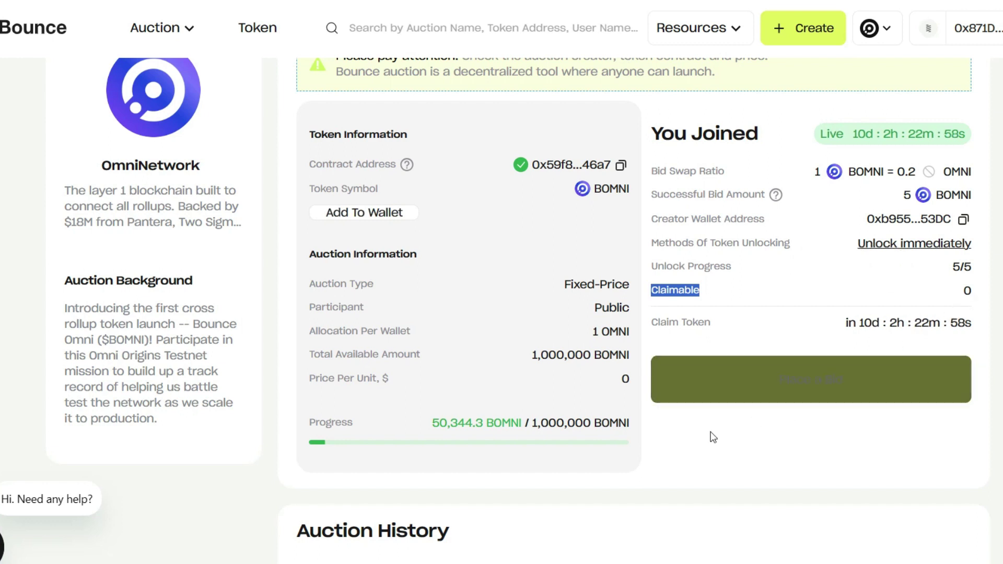
{"action": "scroll", "coordinate": [663, 452], "scroll_direction": "down", "scroll_amount": 3}
{"action": "scroll", "coordinate": [573, 381], "scroll_direction": "down", "scroll_amount": 2}
{"action": "scroll", "coordinate": [486, 359], "scroll_direction": "down", "scroll_amount": 1}
{"action": "scroll", "coordinate": [589, 313], "scroll_direction": "down", "scroll_amount": 7}
{"action": "scroll", "coordinate": [580, 319], "scroll_direction": "down", "scroll_amount": 15}
{"action": "scroll", "coordinate": [602, 338], "scroll_direction": "down", "scroll_amount": 3}
{"action": "scroll", "coordinate": [609, 346], "scroll_direction": "up", "scroll_amount": 20}
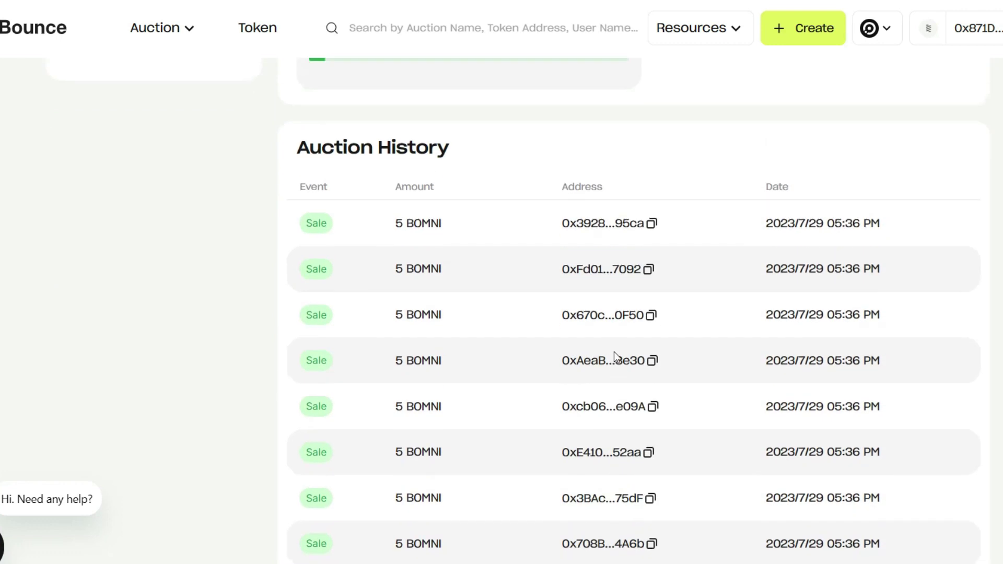
{"action": "scroll", "coordinate": [614, 352], "scroll_direction": "up", "scroll_amount": 7}
{"action": "left_click", "coordinate": [784, 441]}
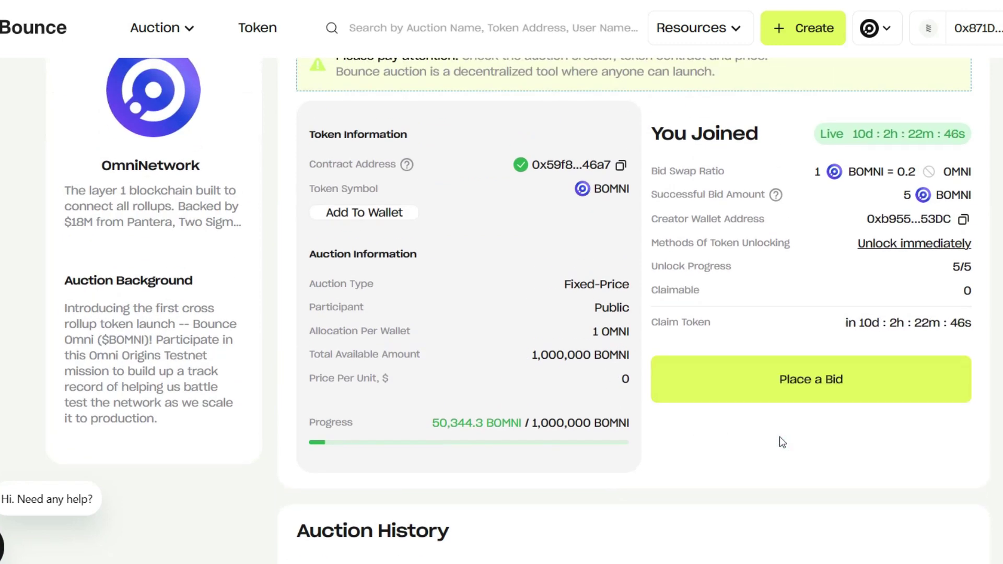
{"action": "scroll", "coordinate": [433, 314], "scroll_direction": "up", "scroll_amount": 3}
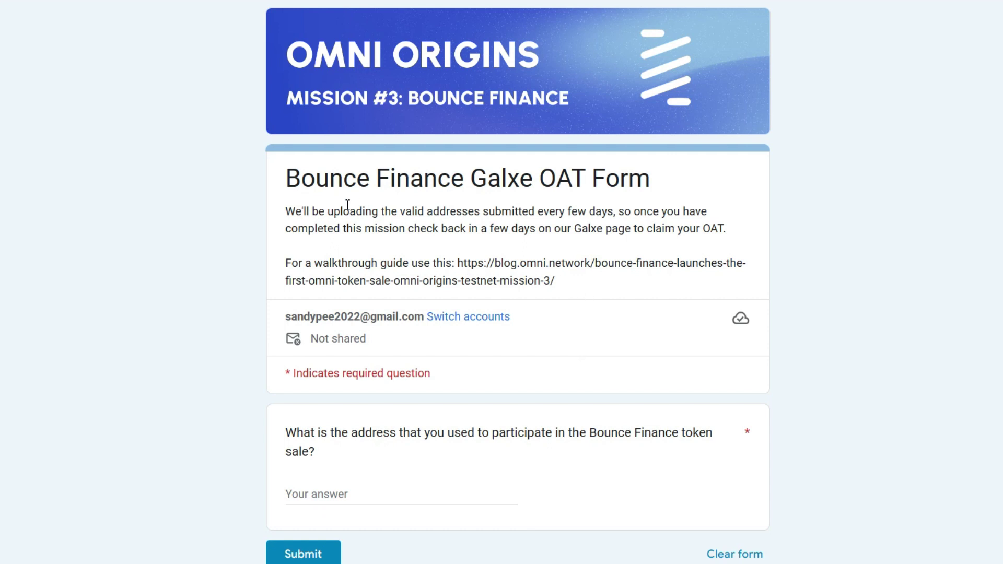
Review the Bounce Finance Galxe OAT Form and its required question about the wallet address used in the token sale.
{"action": "scroll", "coordinate": [446, 447], "scroll_direction": "down", "scroll_amount": 2}
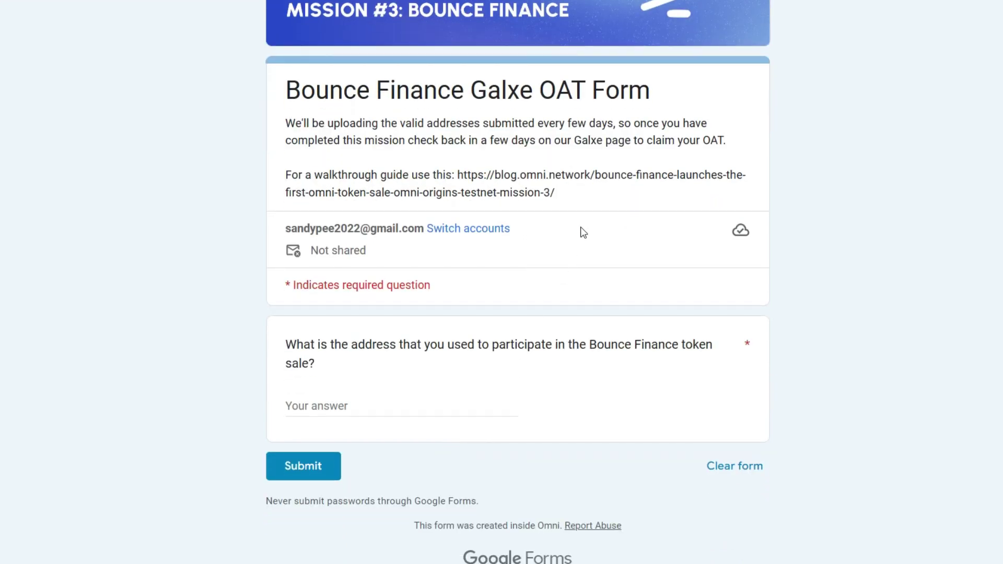
{"action": "left_click_drag", "start_coordinate": [287, 350], "coordinate": [506, 361]}
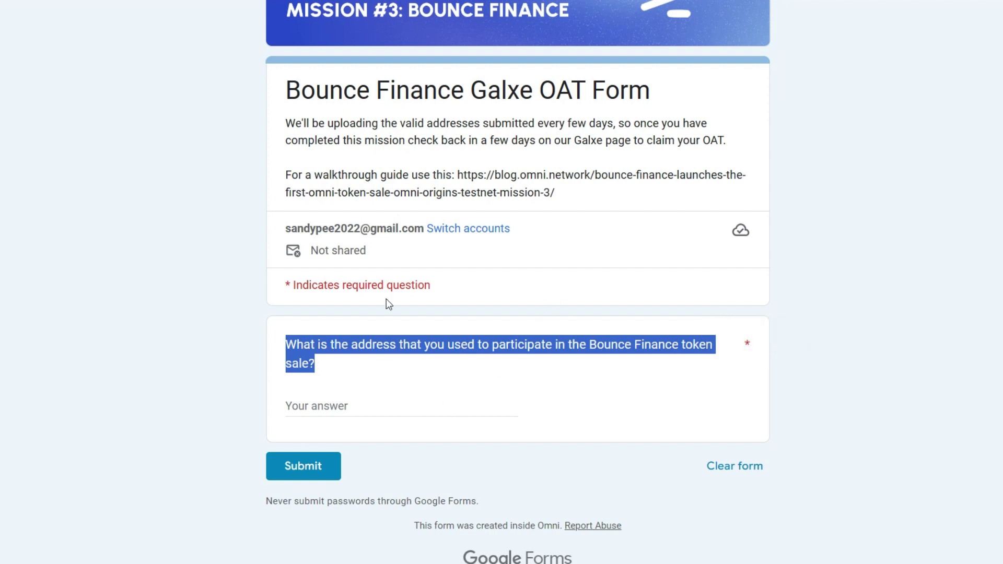
{"action": "key", "text": "alt+Tab"}
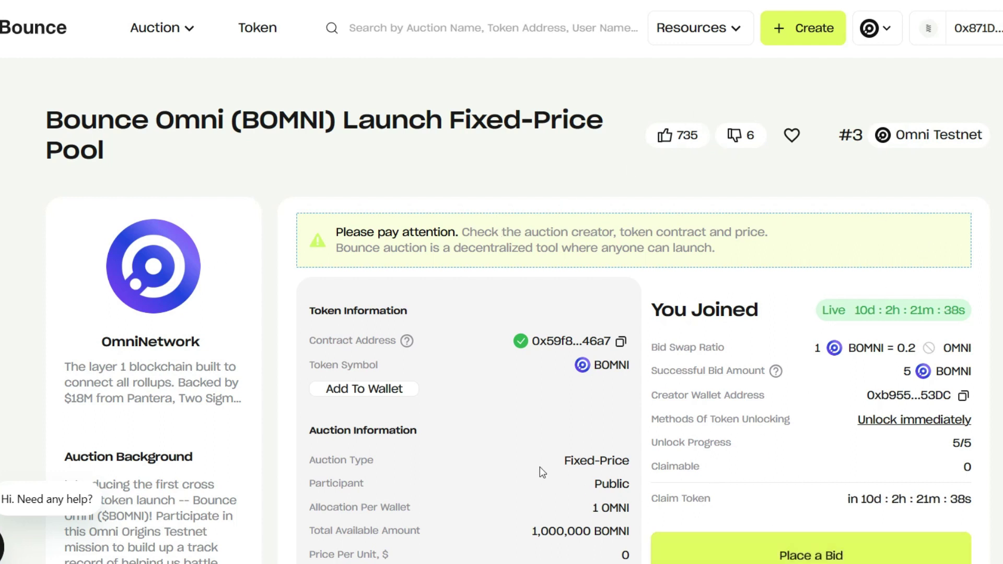
{"action": "key", "text": "alt+Tab"}
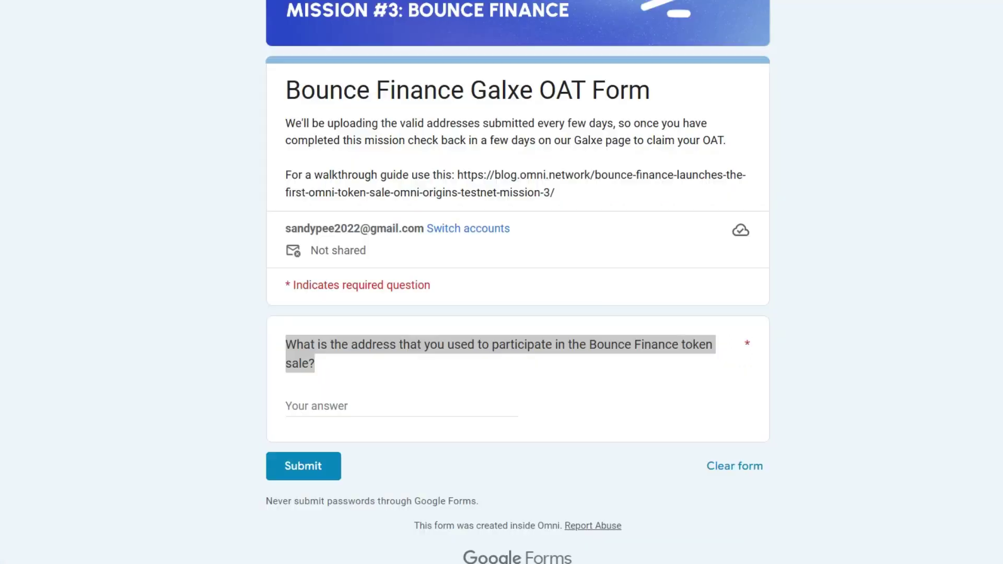
{"action": "left_click", "coordinate": [325, 410]}
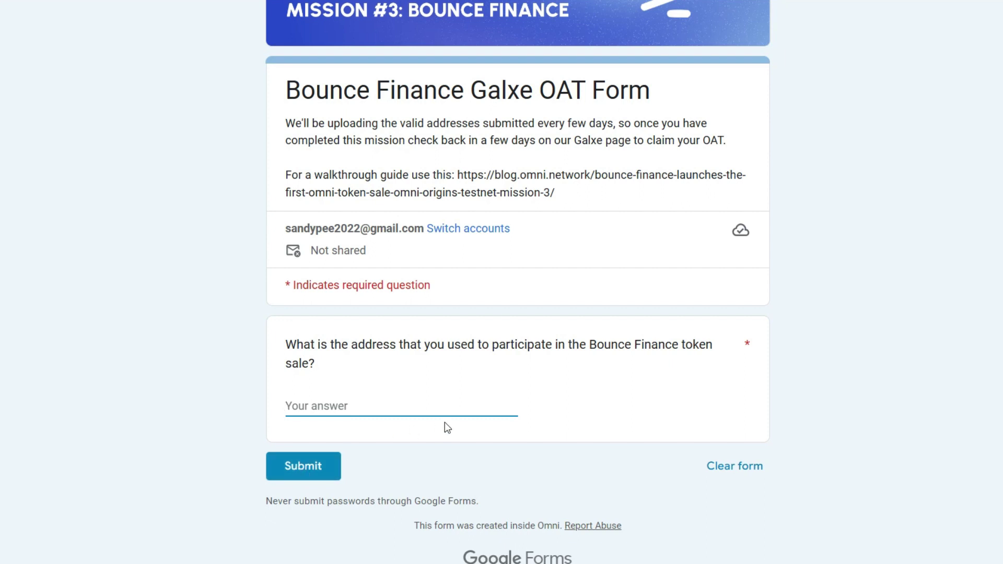
{"action": "scroll", "coordinate": [490, 337], "scroll_direction": "up", "scroll_amount": 2}
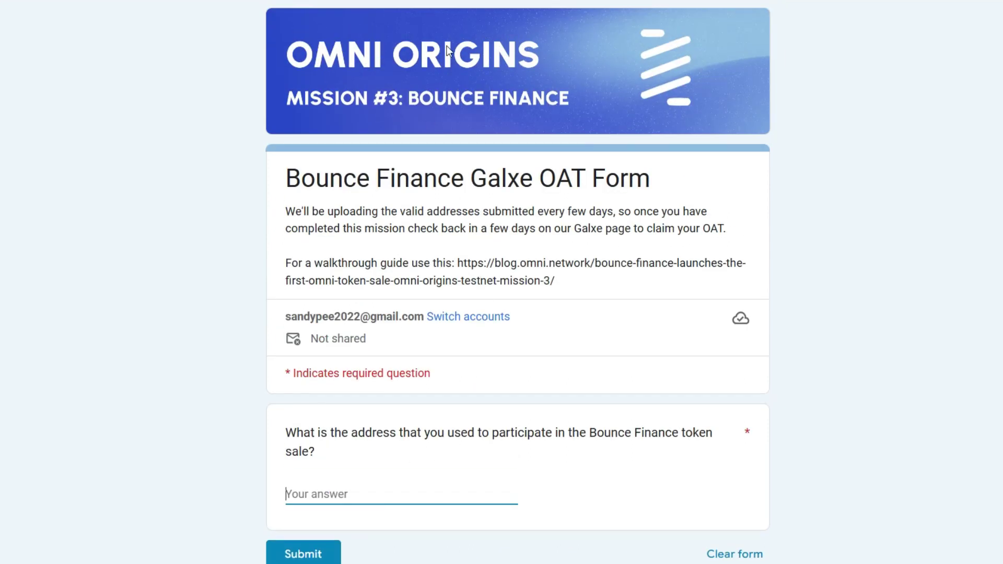
Switch to the Omni farm page, claim the available $MEME funds and confirm the transaction in MetaMask.
{"action": "left_click", "coordinate": [470, 1]}
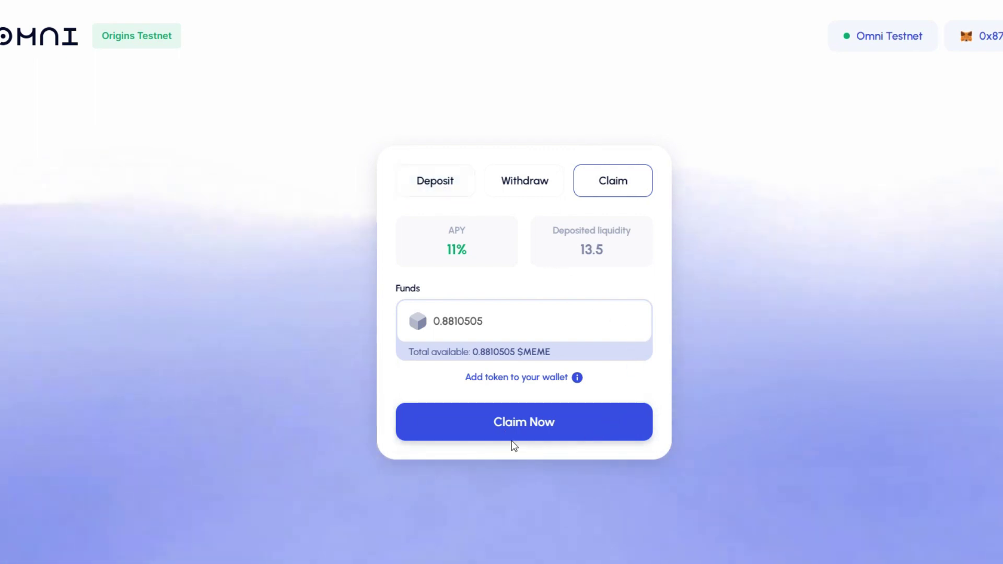
{"action": "left_click", "coordinate": [538, 423]}
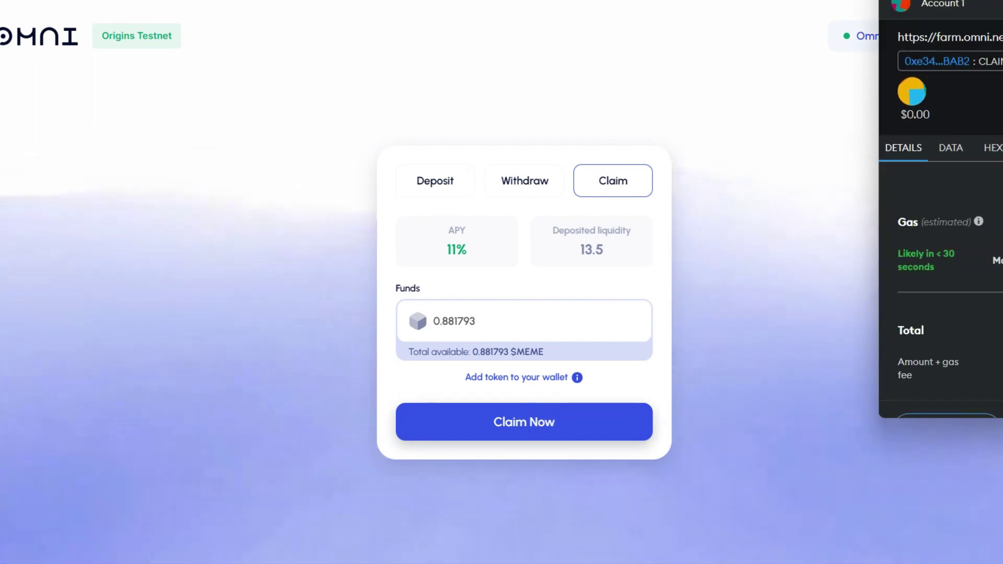
{"action": "left_click", "coordinate": [1001, 387]}
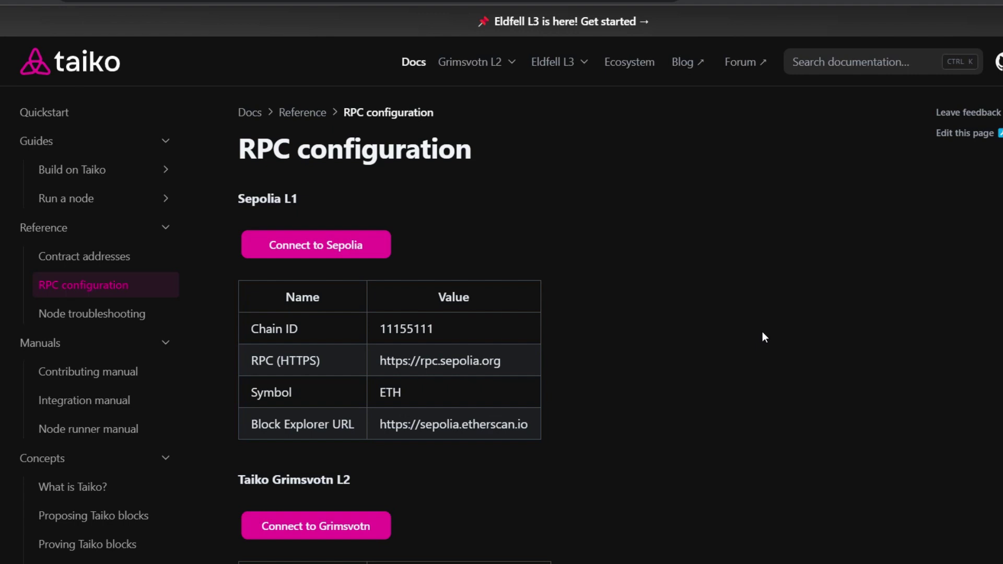
Examine the Taiko RPC configuration page for the Sepolia L1, Grimsvotn L2 and Eldfell L3 network settings and connection options.
{"action": "scroll", "coordinate": [765, 336], "scroll_direction": "down", "scroll_amount": 15}
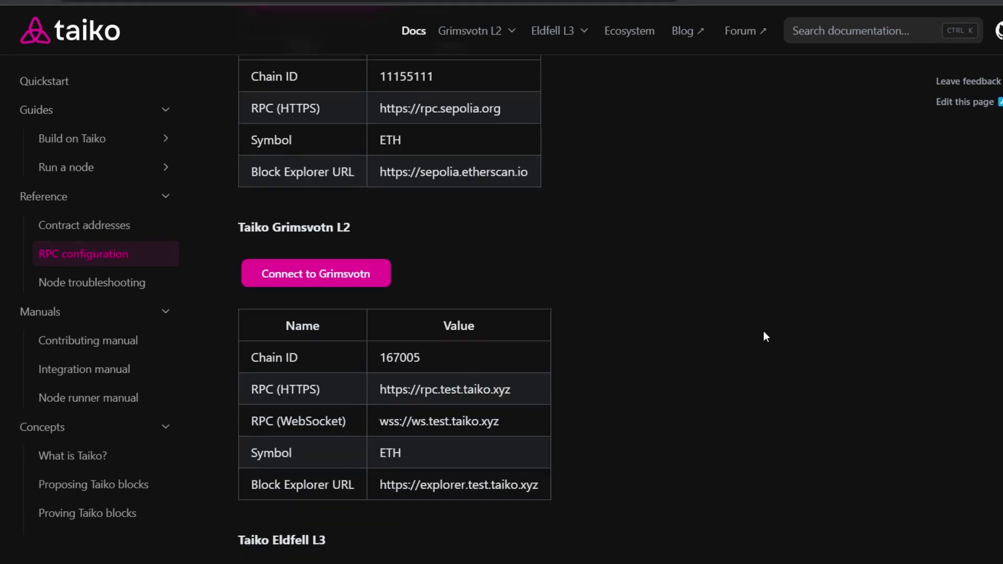
{"action": "scroll", "coordinate": [763, 330], "scroll_direction": "down", "scroll_amount": 2}
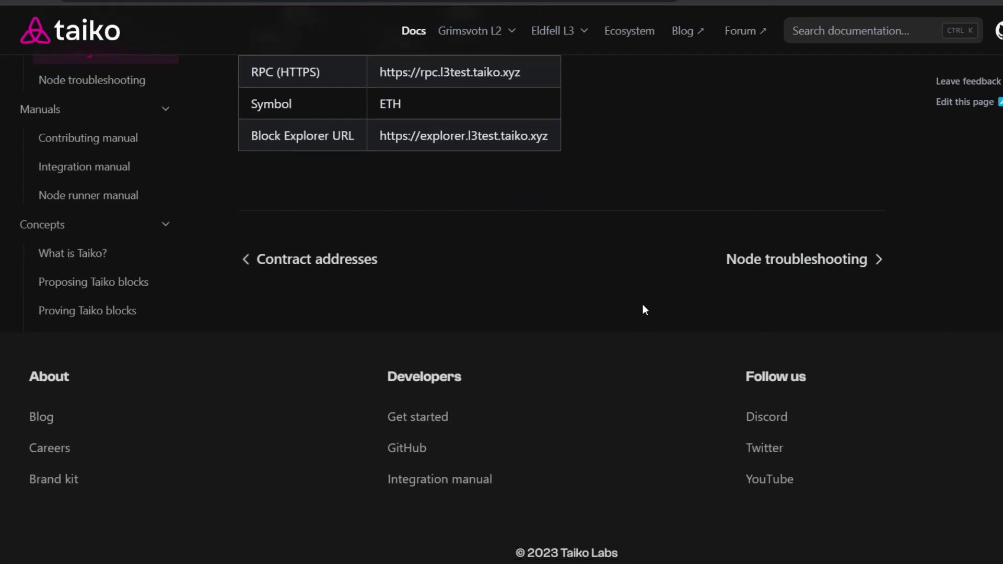
{"action": "scroll", "coordinate": [644, 306], "scroll_direction": "up", "scroll_amount": 10}
{"action": "scroll", "coordinate": [644, 304], "scroll_direction": "up", "scroll_amount": 3}
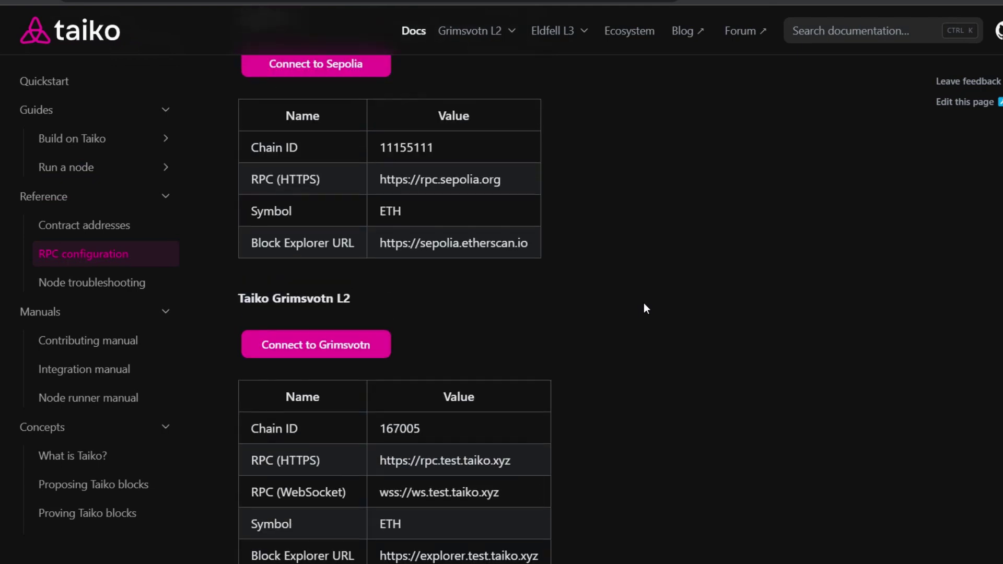
{"action": "scroll", "coordinate": [645, 304], "scroll_direction": "up", "scroll_amount": 4}
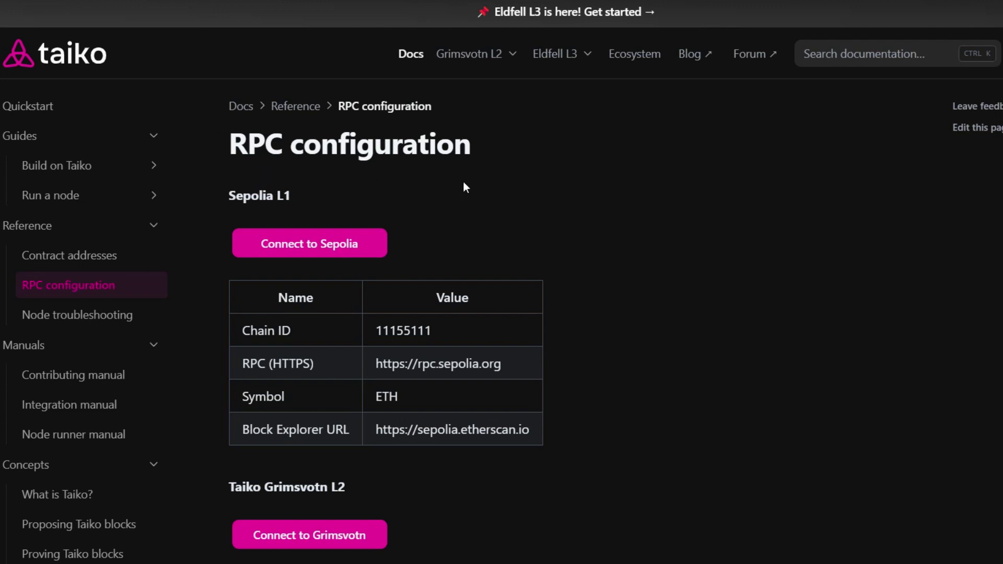
{"action": "scroll", "coordinate": [674, 398], "scroll_direction": "down", "scroll_amount": 5}
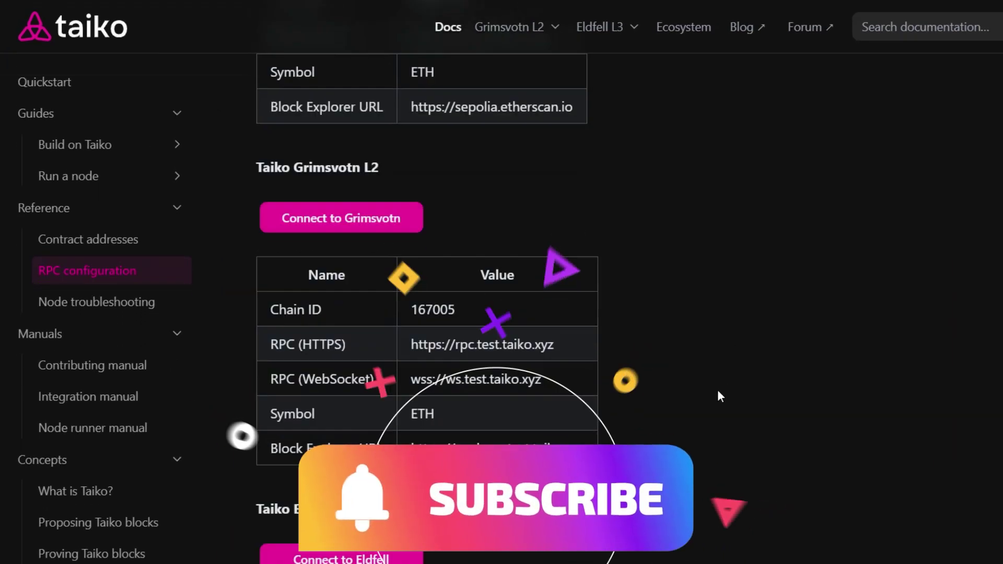
{"action": "scroll", "coordinate": [720, 396], "scroll_direction": "down", "scroll_amount": 10}
{"action": "scroll", "coordinate": [721, 396], "scroll_direction": "up", "scroll_amount": 6}
{"action": "scroll", "coordinate": [721, 397], "scroll_direction": "up", "scroll_amount": 8}
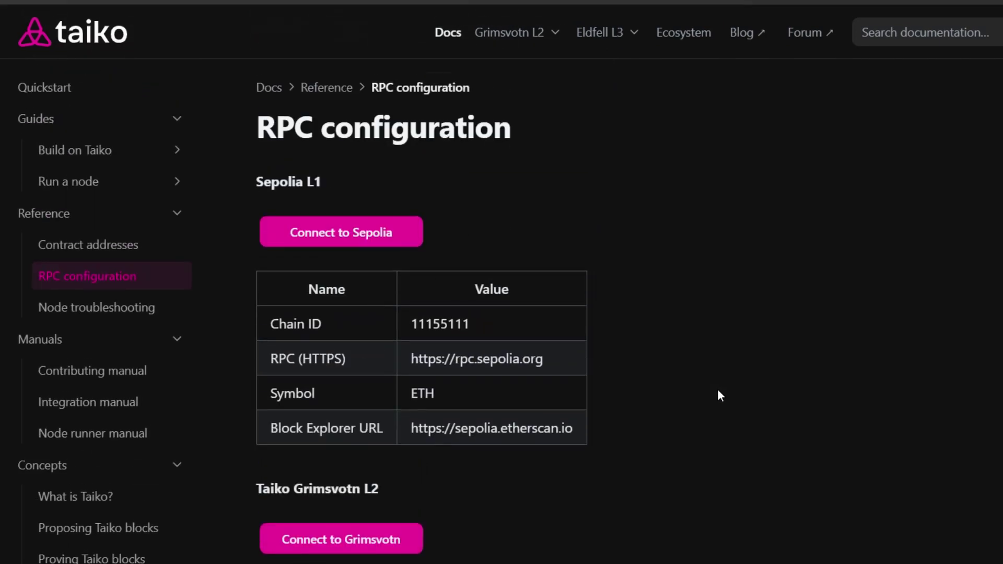